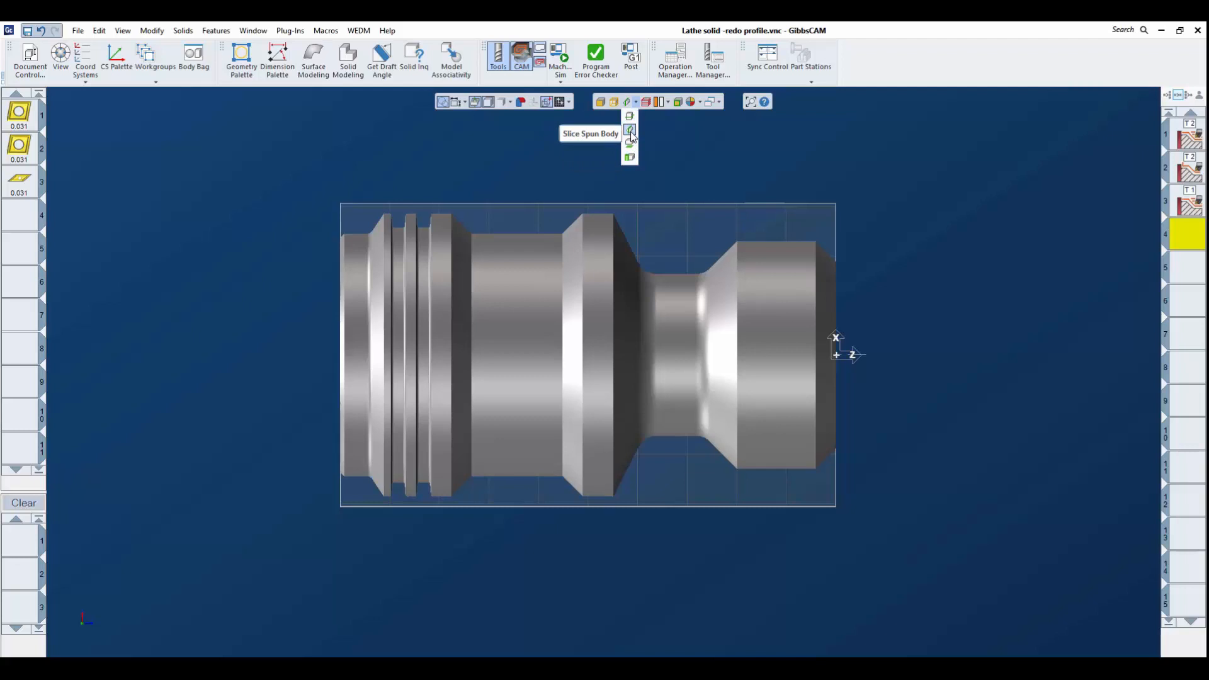
Show the profile slice of the spun solid and load the saved process list "rough od _35 deg".
click(630, 131)
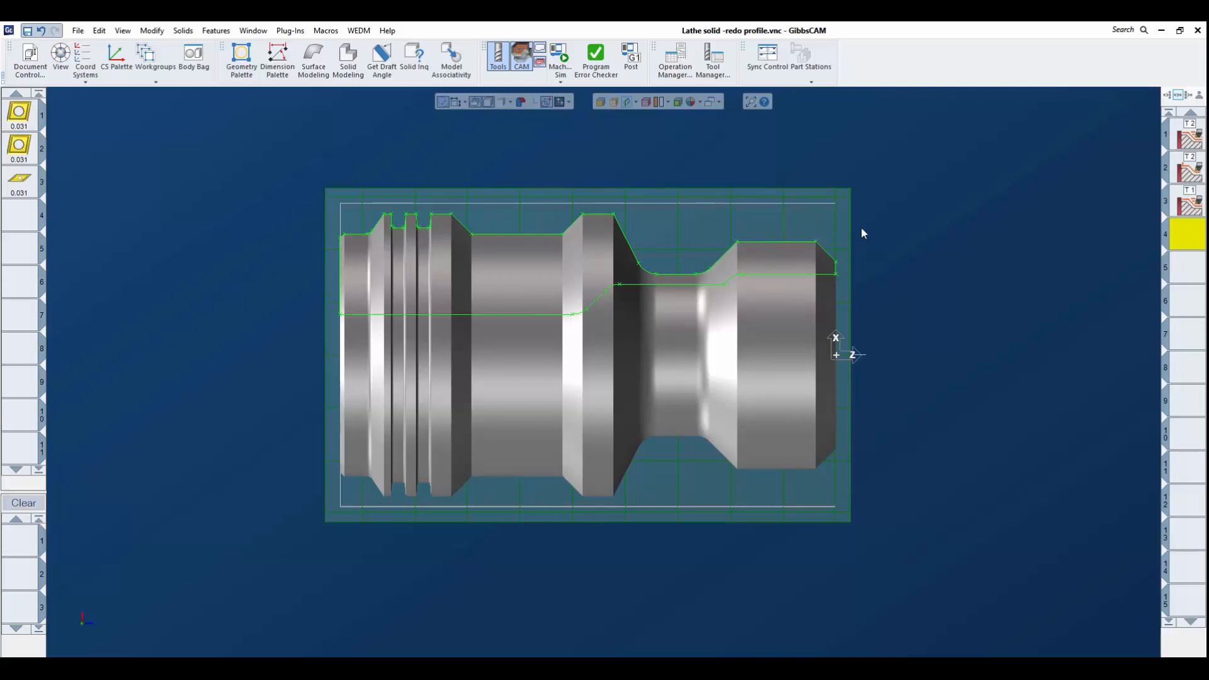
right_click(21, 545)
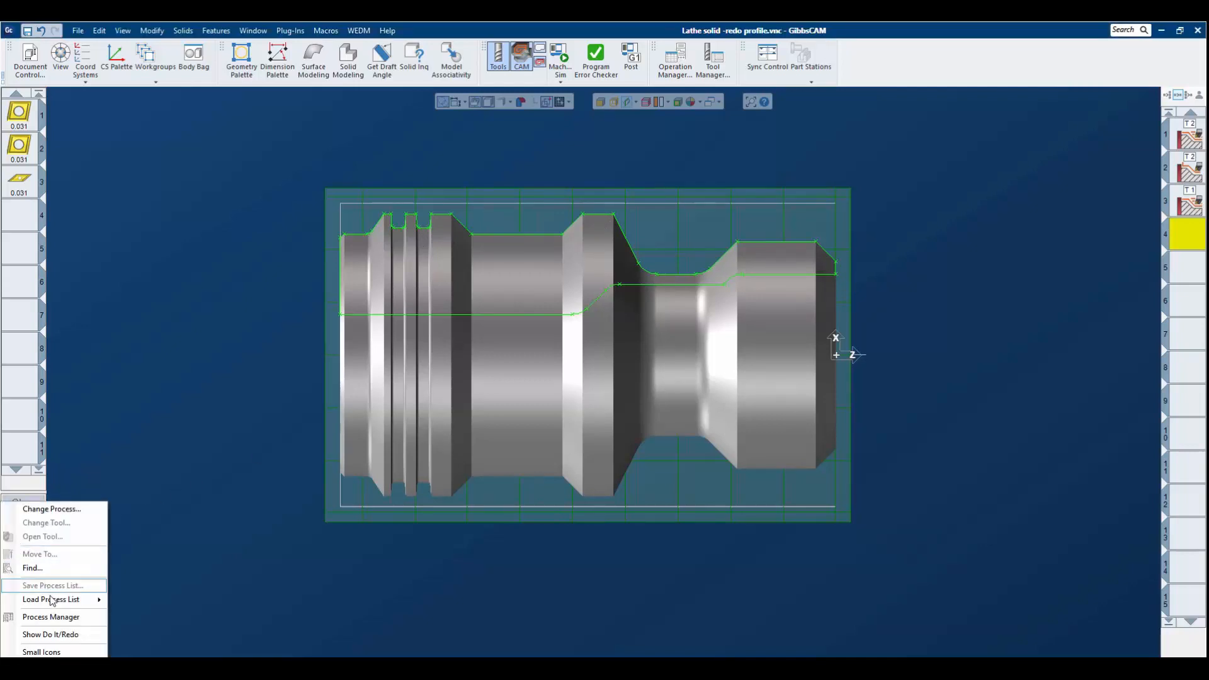
mouse_move(52, 601)
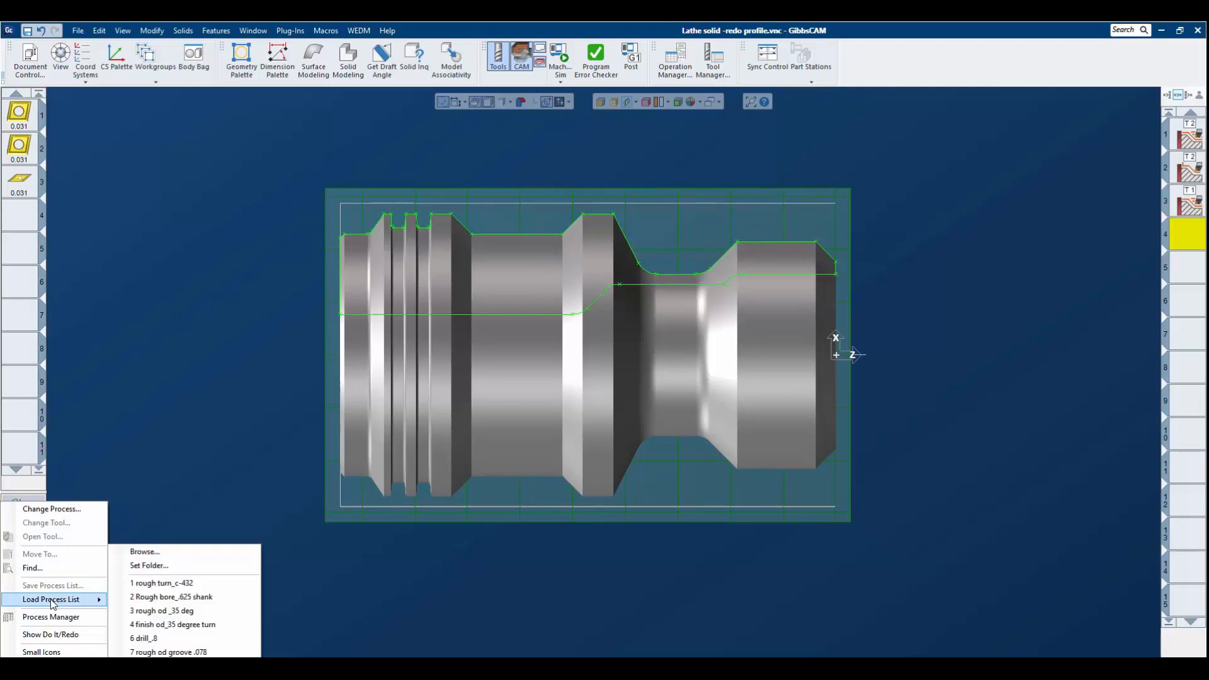
click(161, 611)
Set the roughing cut range from the neck's front chamfer to the ring beside the grooves and generate the roughing toolpath.
double_click(717, 256)
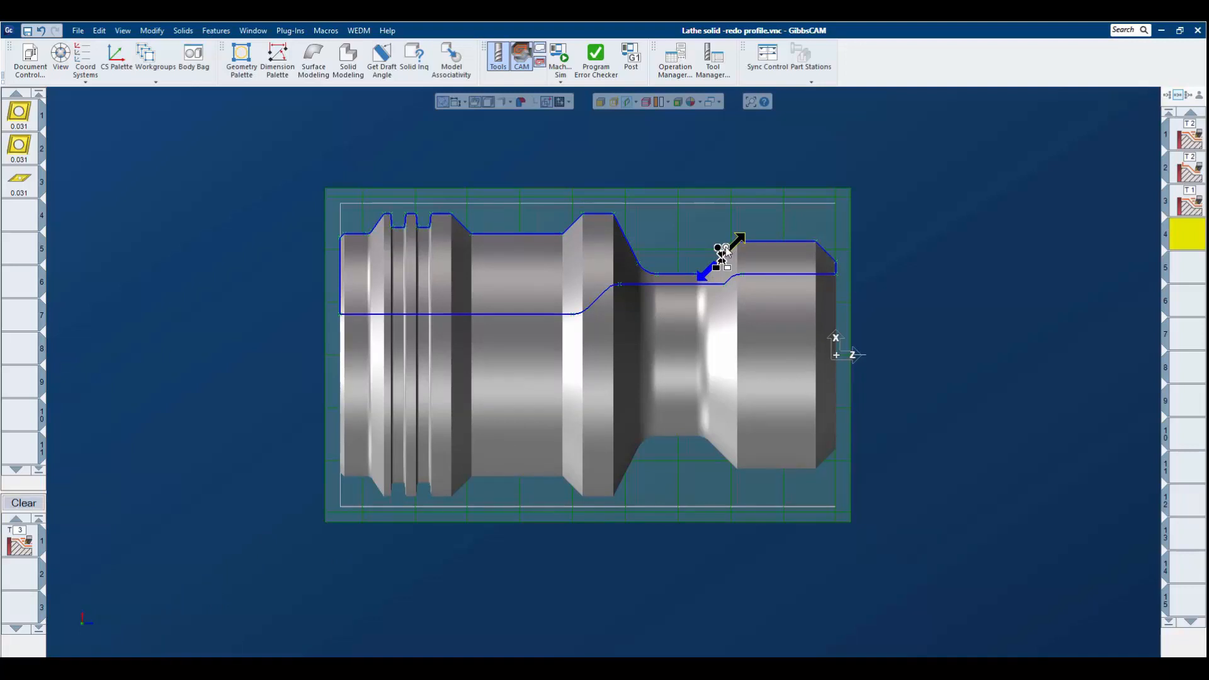
click(438, 215)
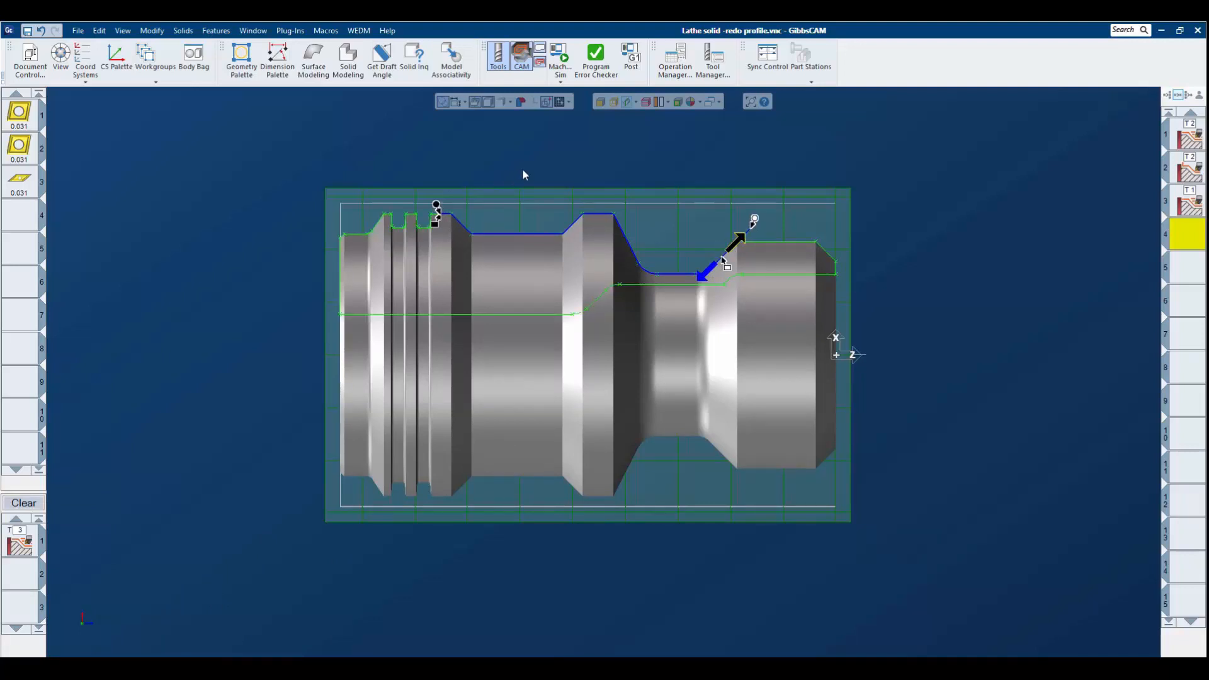
click(540, 135)
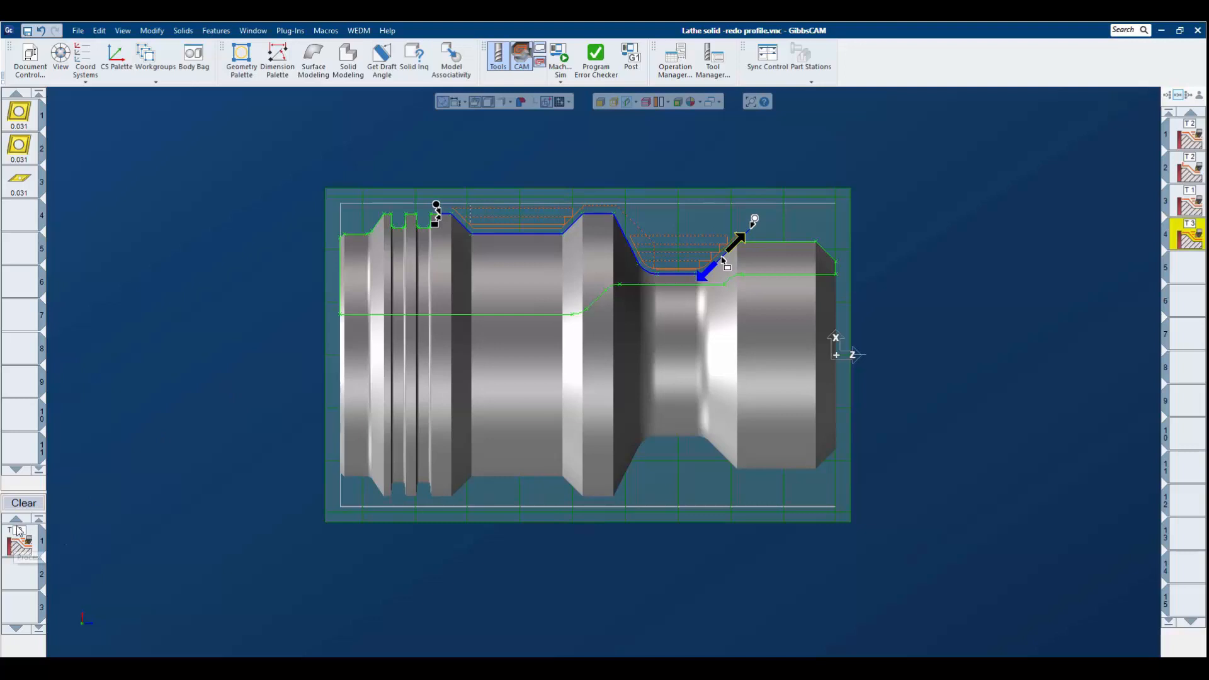
Clear the process list and load the saved process list "finish od_35 degree turn".
click(23, 502)
right_click(25, 552)
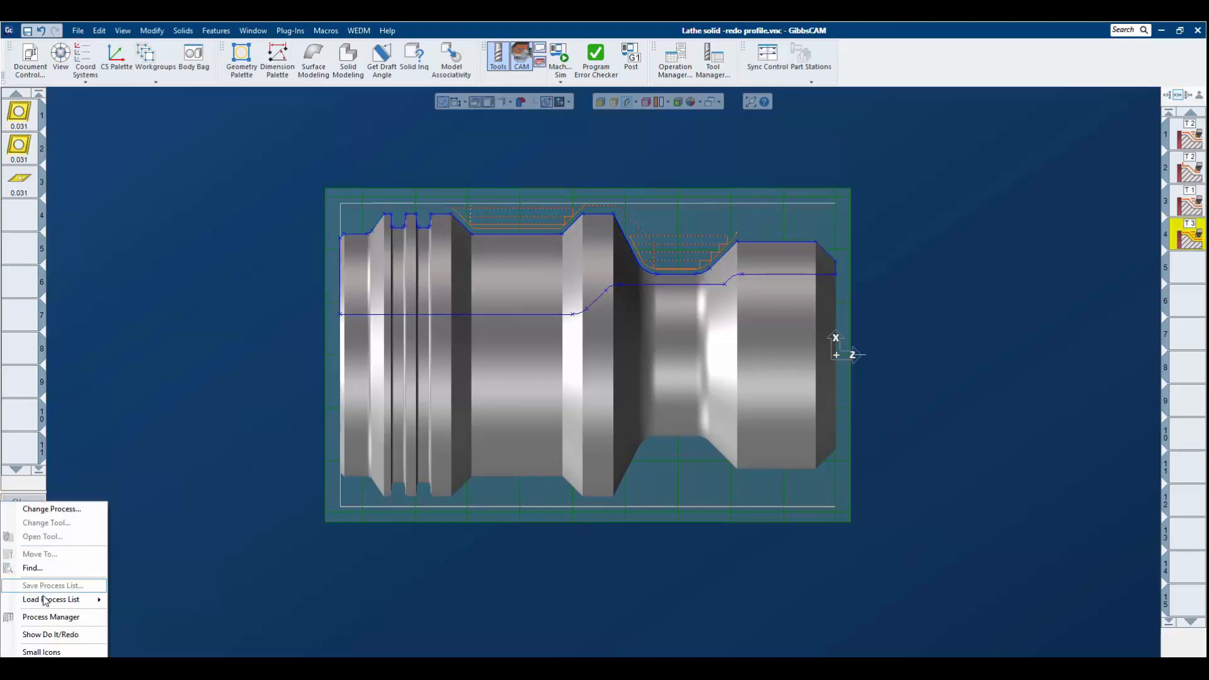
mouse_move(45, 603)
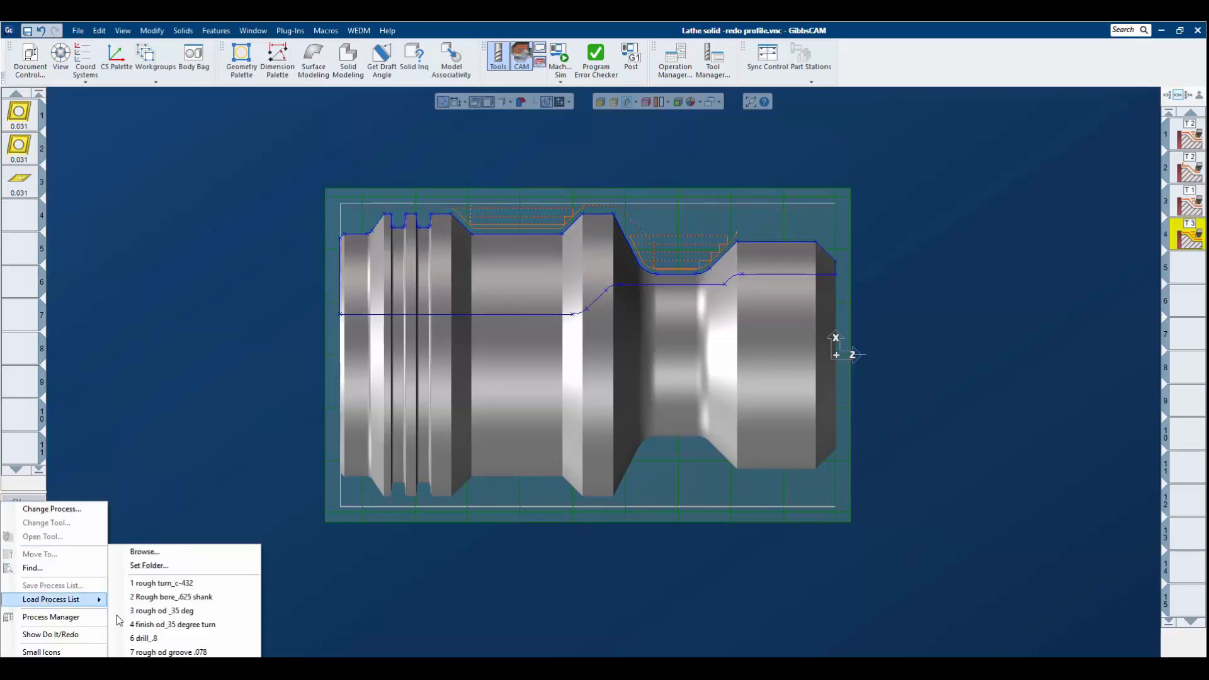
click(166, 626)
Set the finishing range from beyond the front chamfer across the grooves to past the part's back end and generate the finish toolpath.
double_click(823, 250)
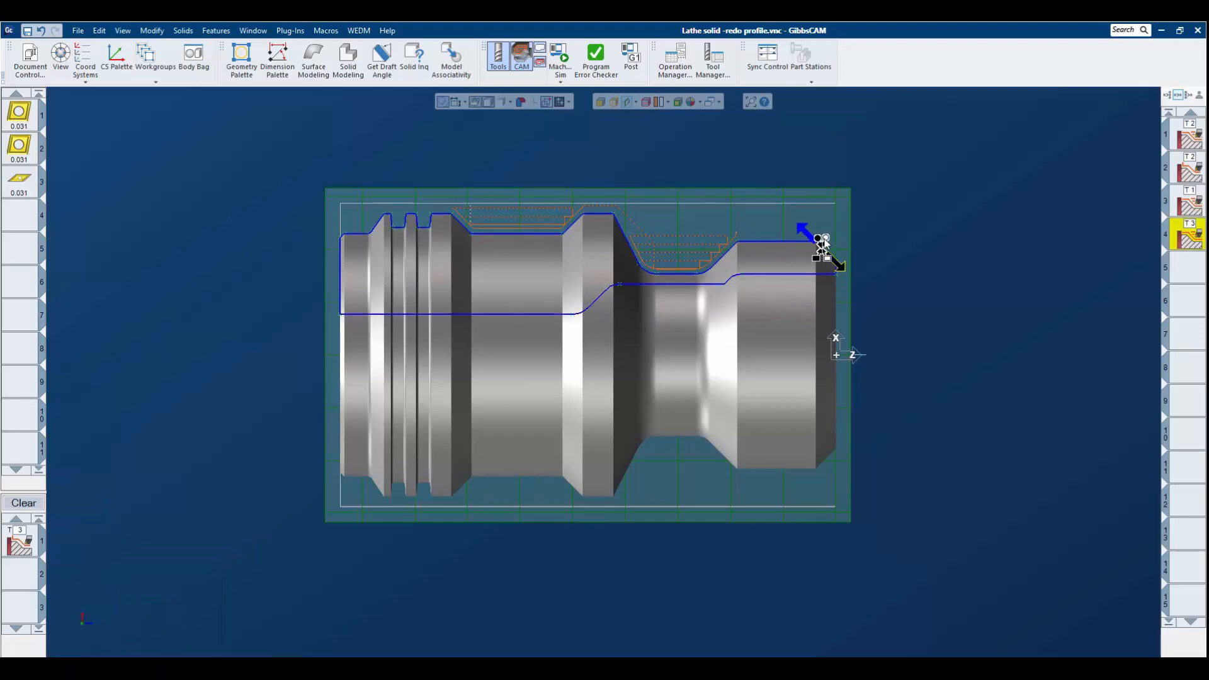
drag(826, 239, 855, 267)
click(434, 215)
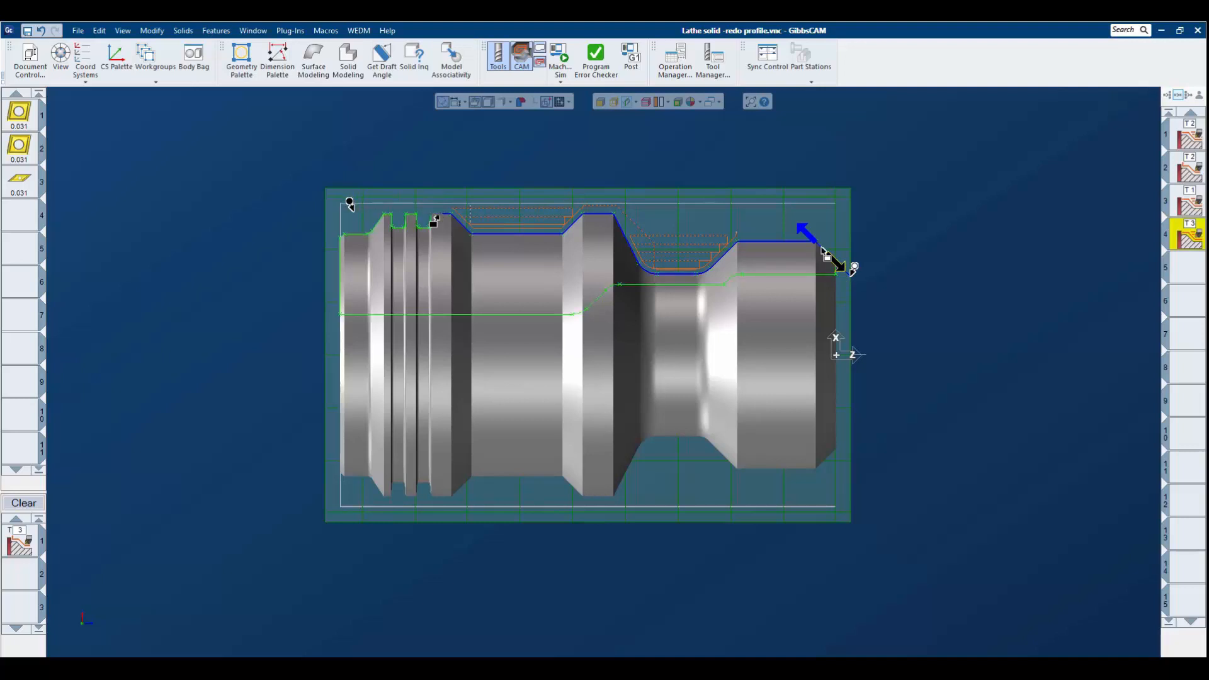
click(334, 209)
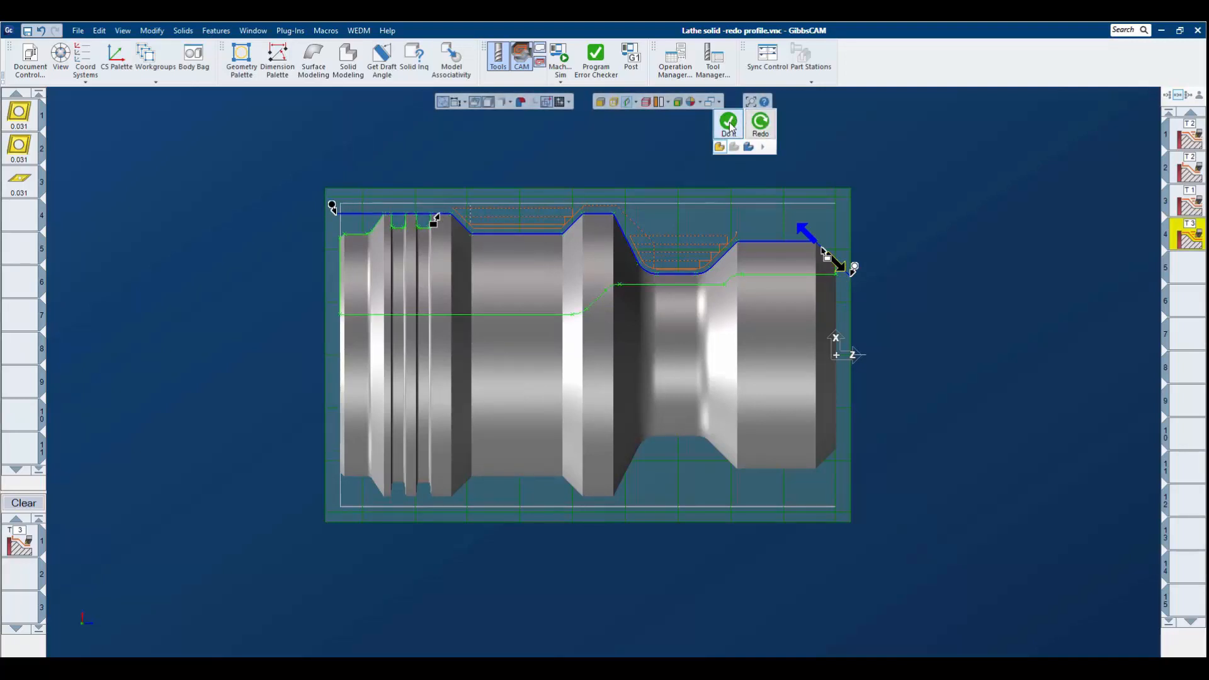
click(729, 124)
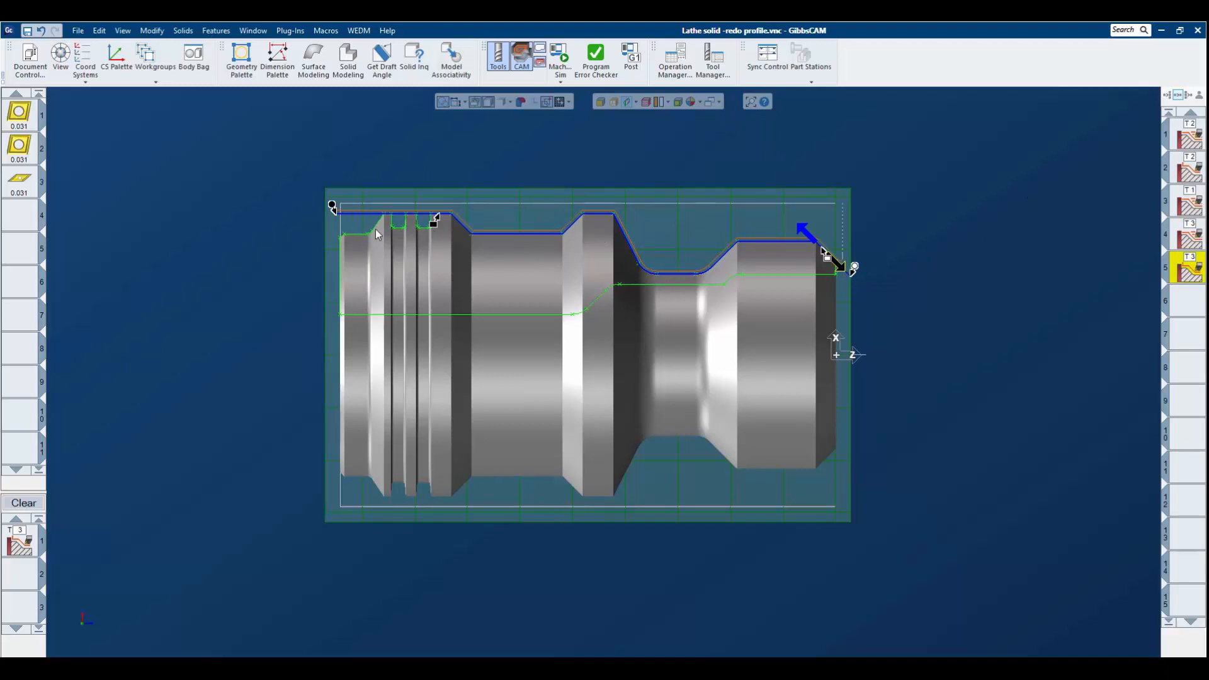
Run the machine simulation of the turning and boring operations, inspect the sectioned part and close the simulation.
click(562, 59)
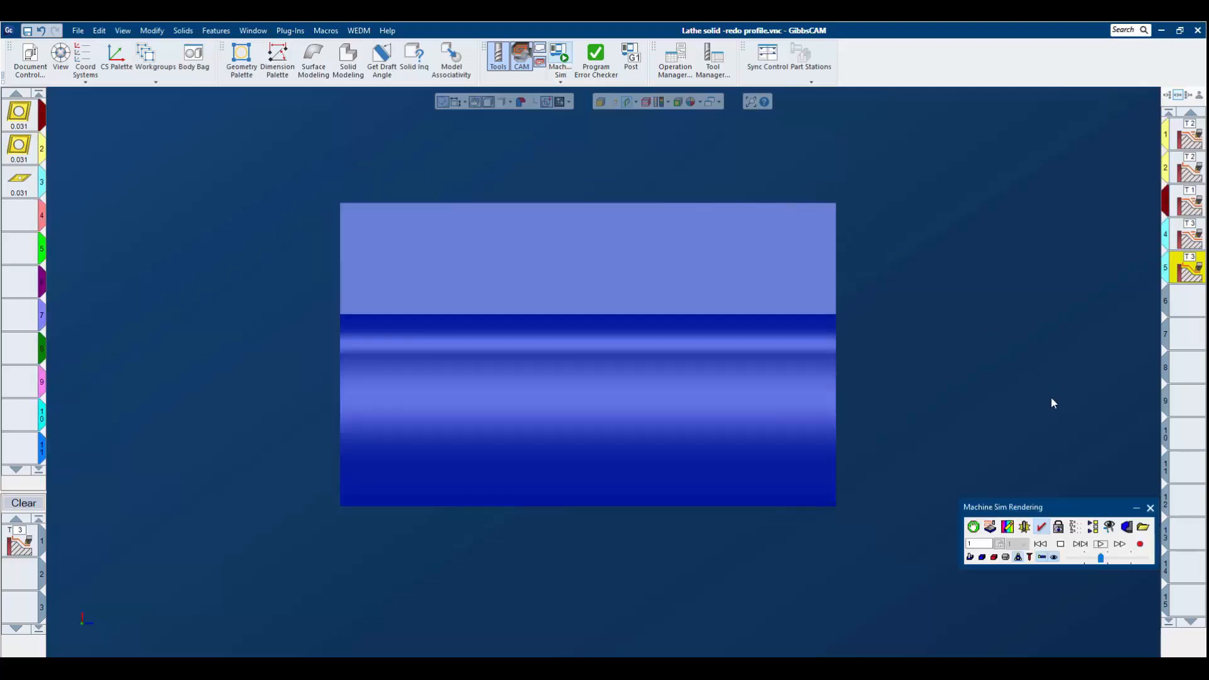
click(1101, 545)
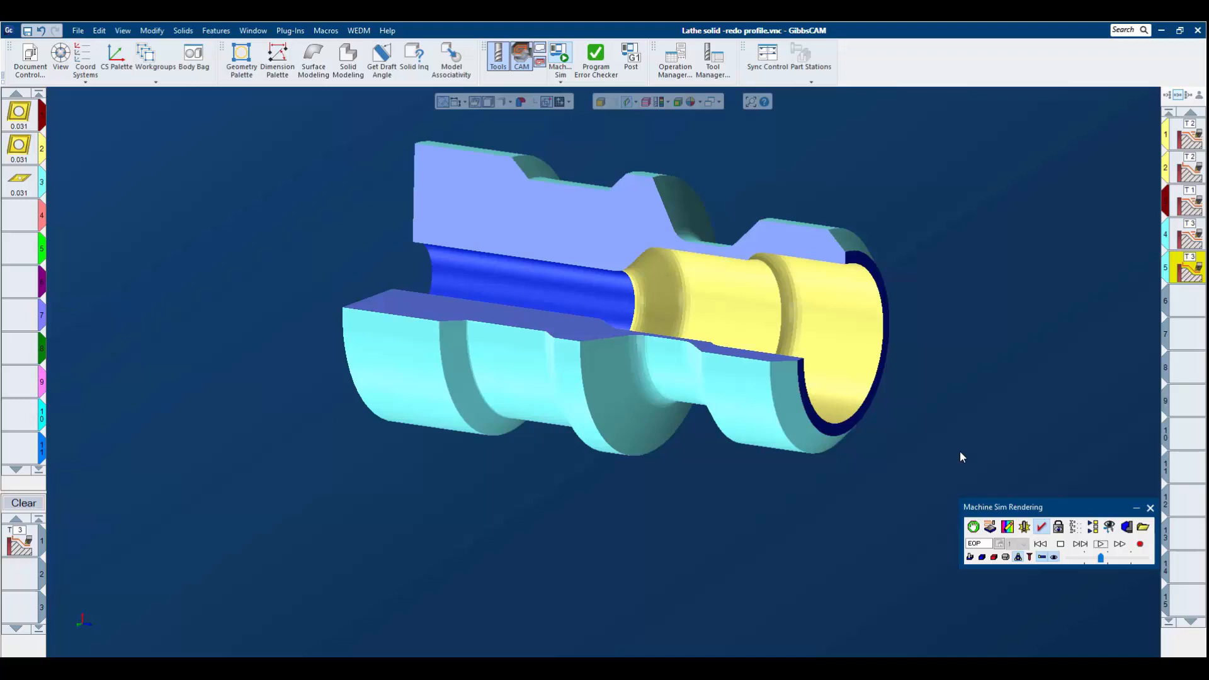
click(1150, 508)
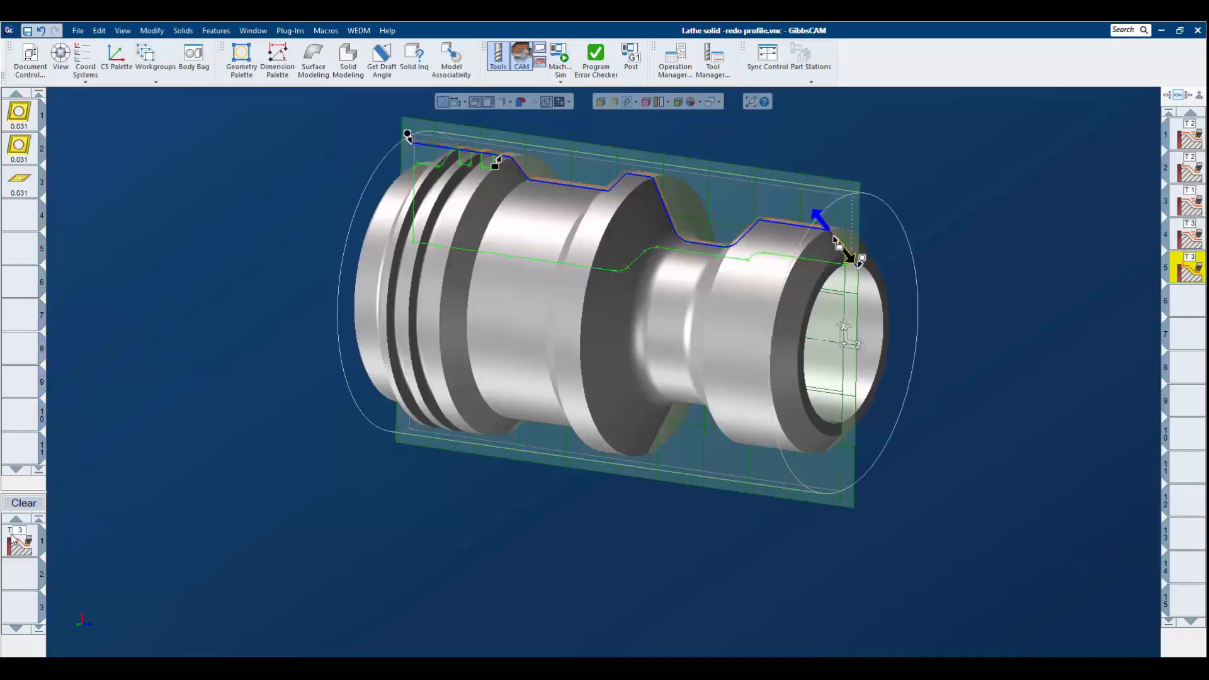
Clear the process list and move the original solid into the Body Bag.
click(33, 506)
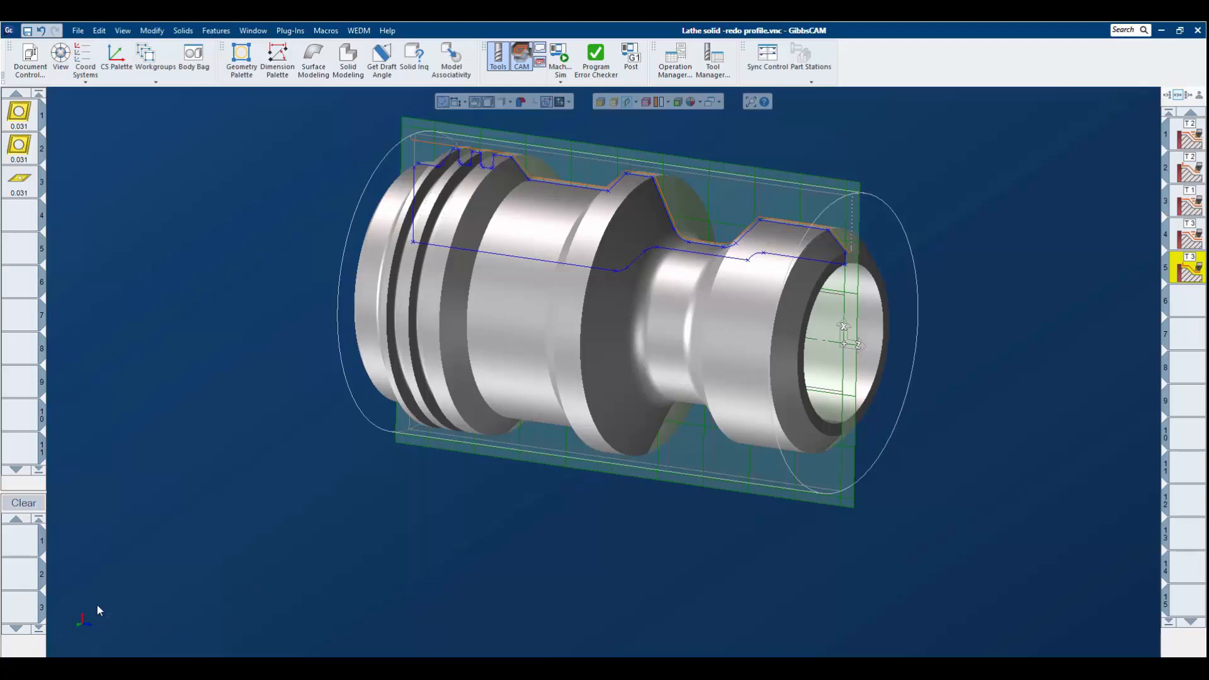
mouse_move(85, 622)
click(71, 602)
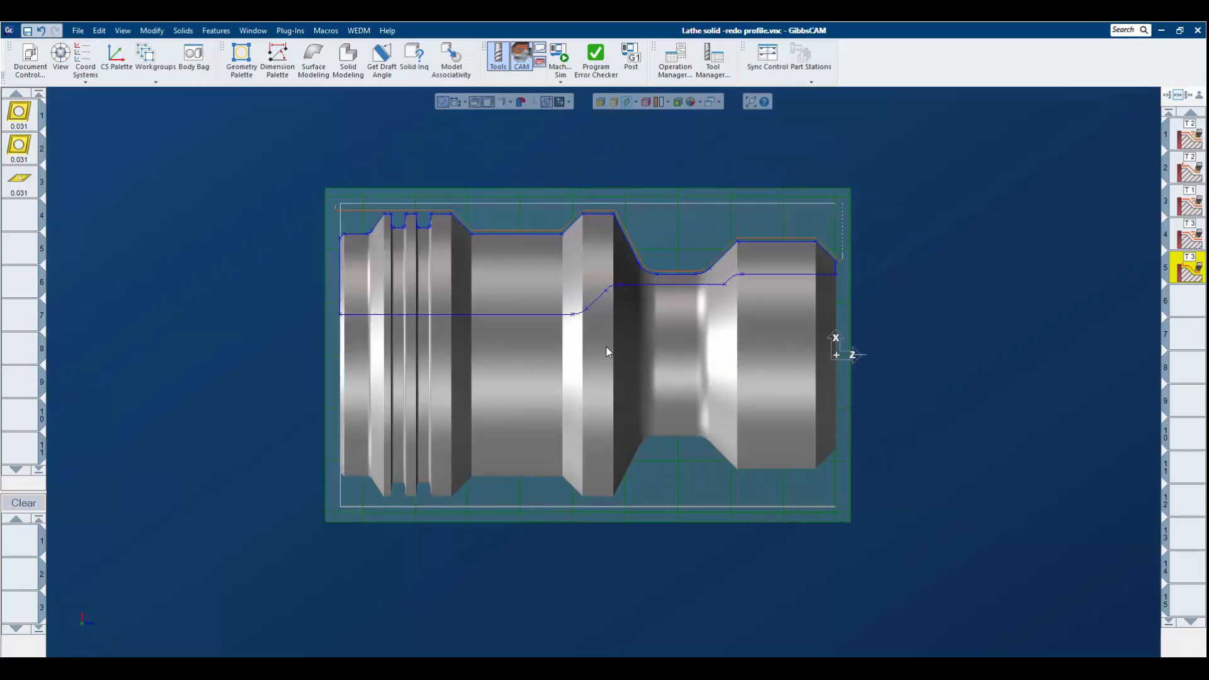
double_click(602, 346)
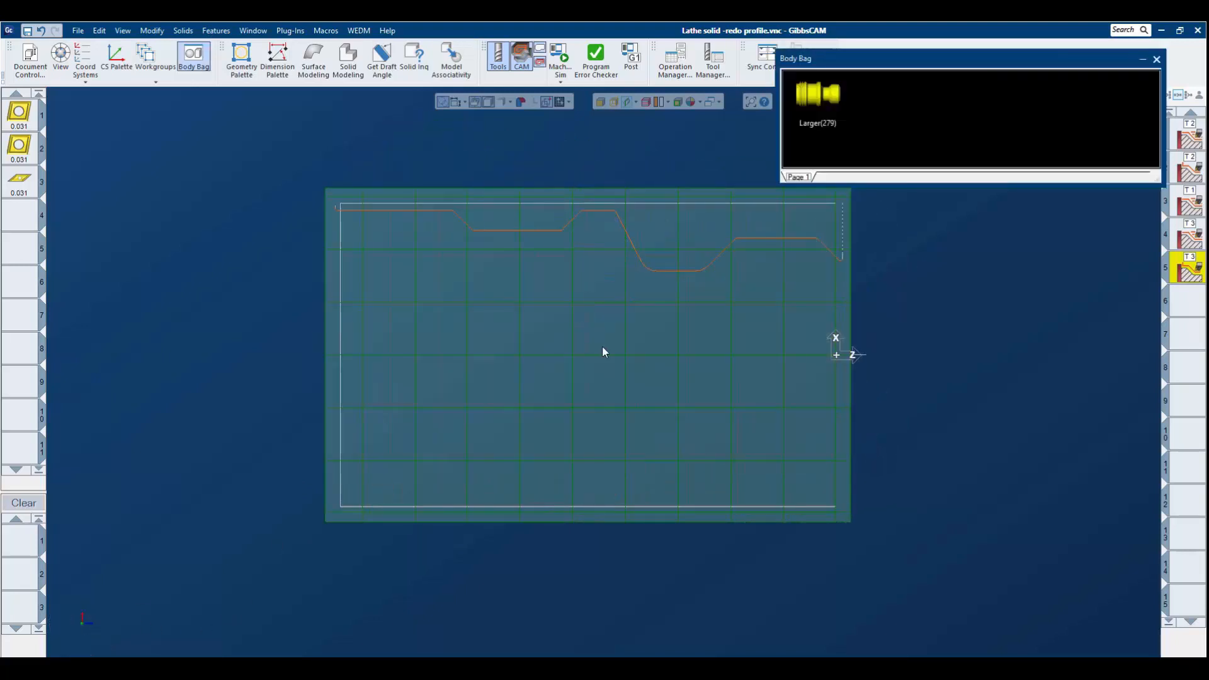
Import the Parasolid model "Lathe solid SMALLER redo.x_t" into the part.
click(84, 31)
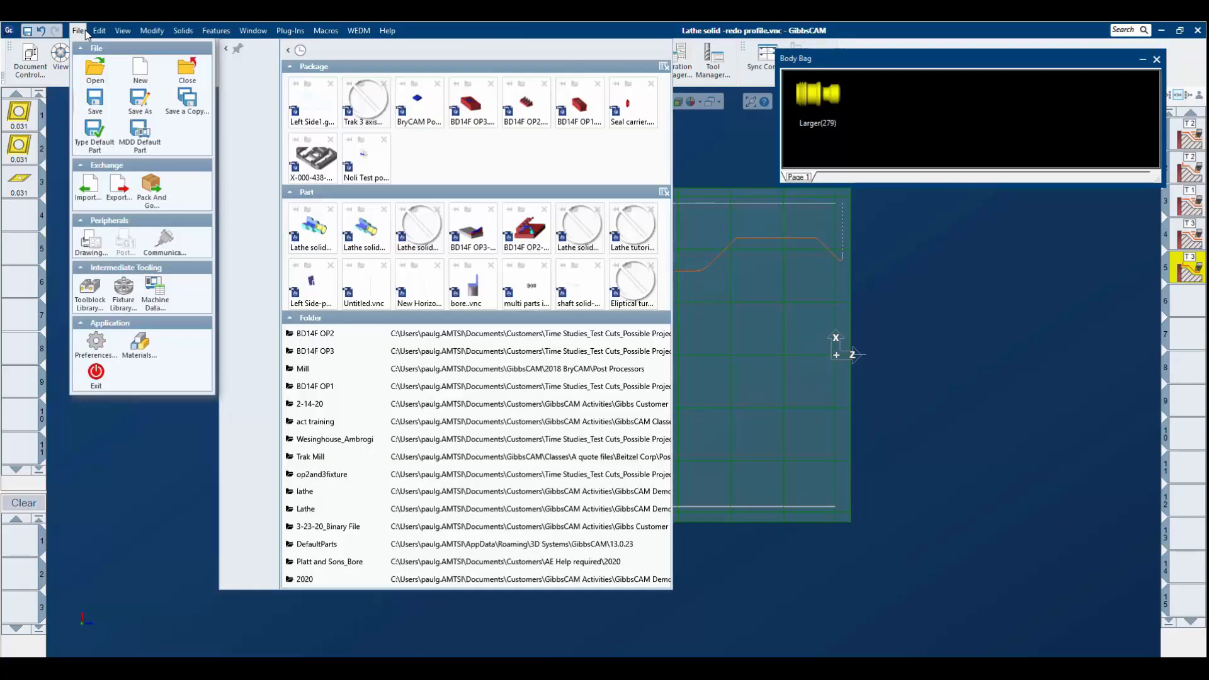
click(88, 186)
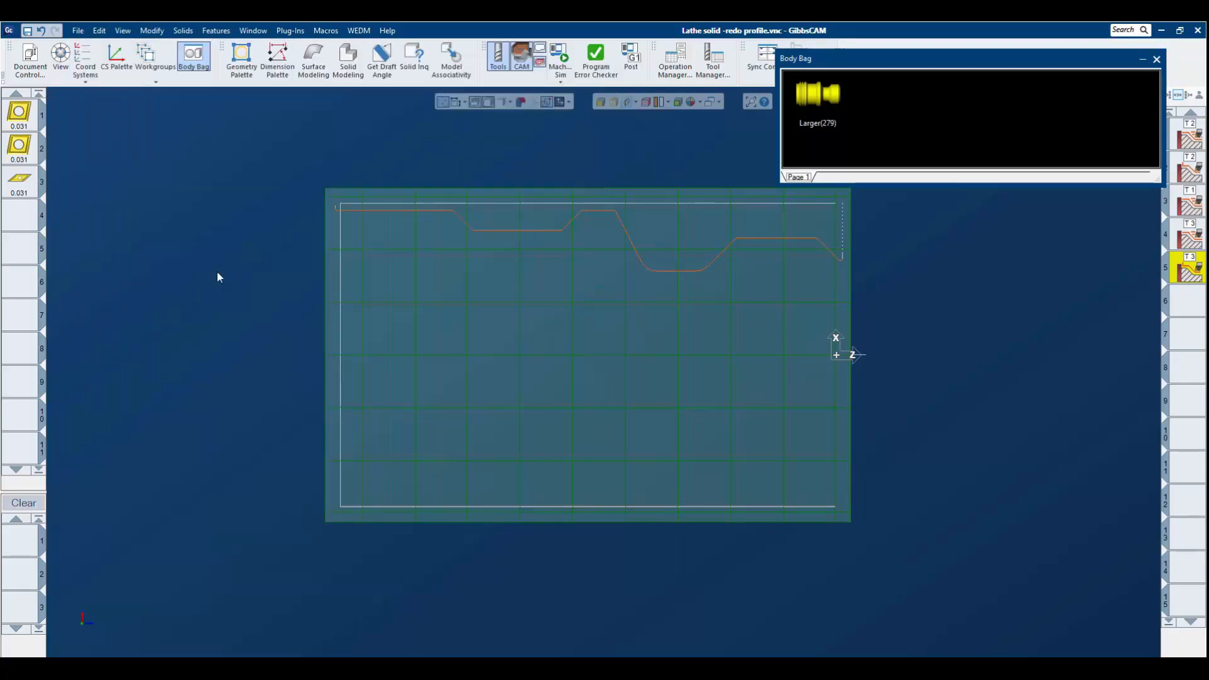
click(621, 222)
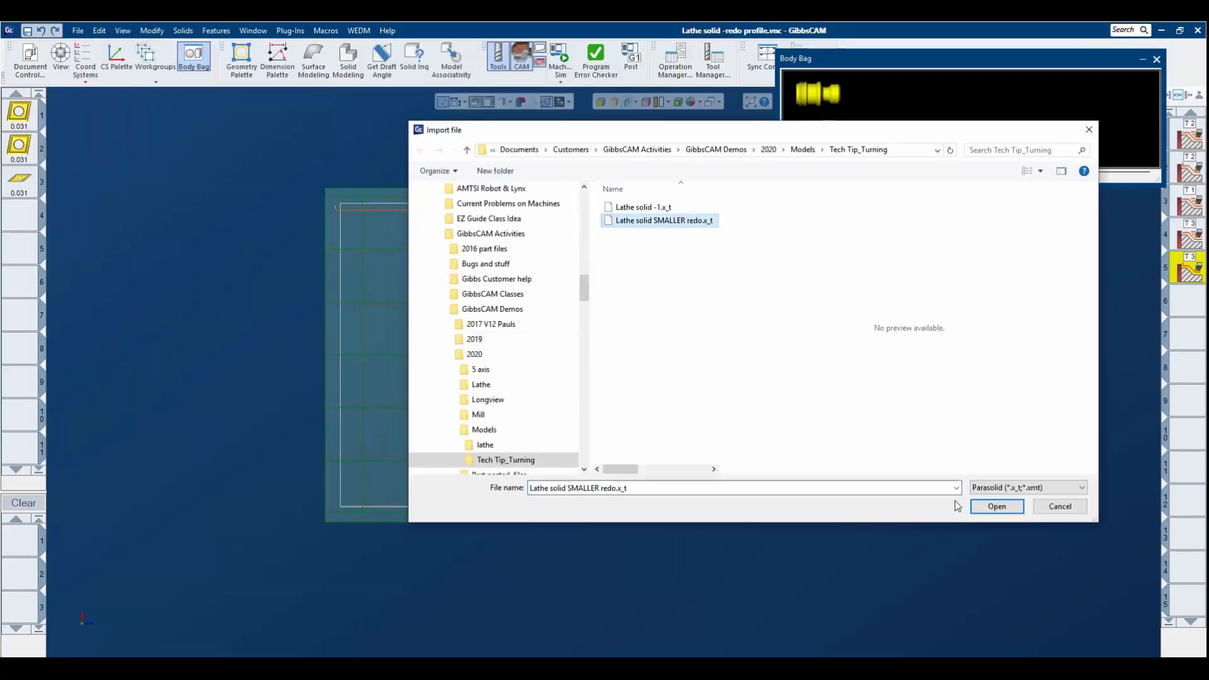
click(996, 507)
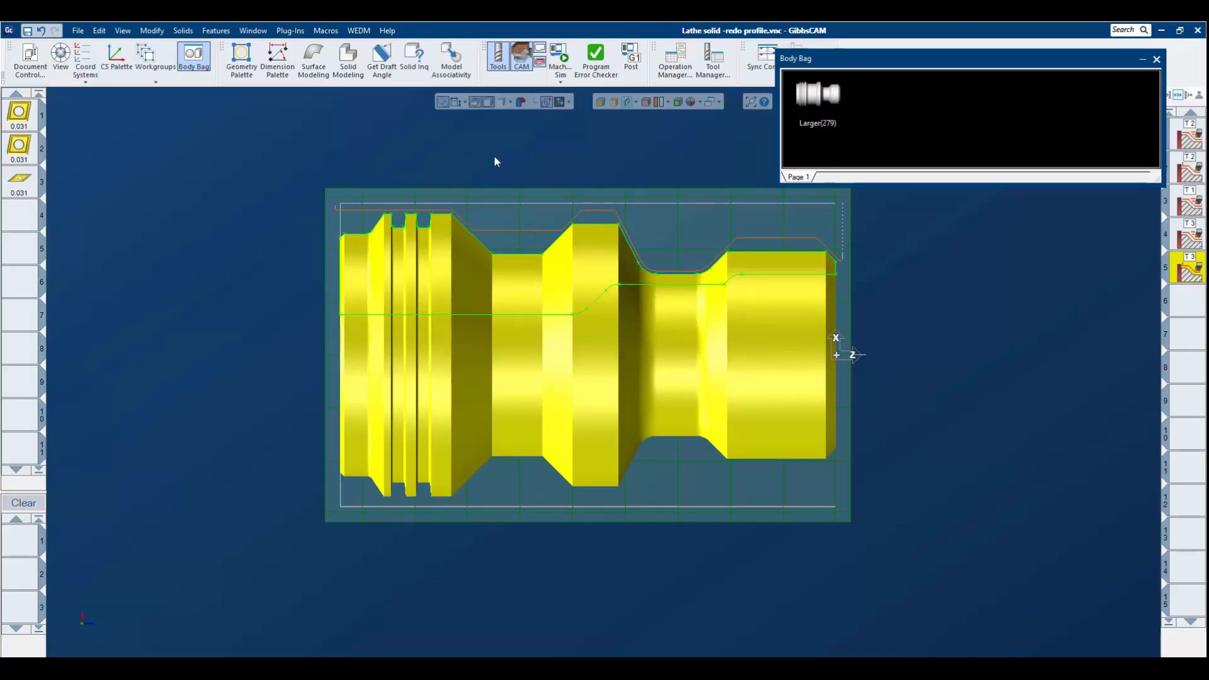
Use Model Associativity to replace the larger solid with the imported smaller one for all operations, redoing the modified operations.
click(453, 70)
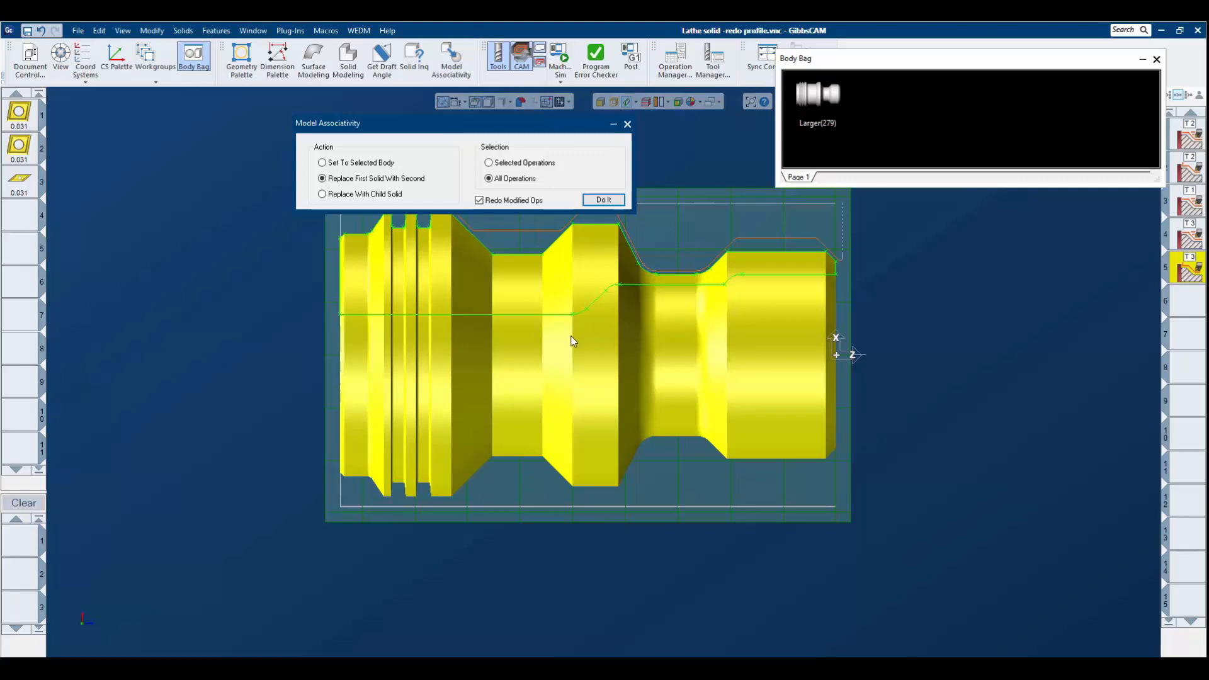
middle_drag(559, 356, 582, 428)
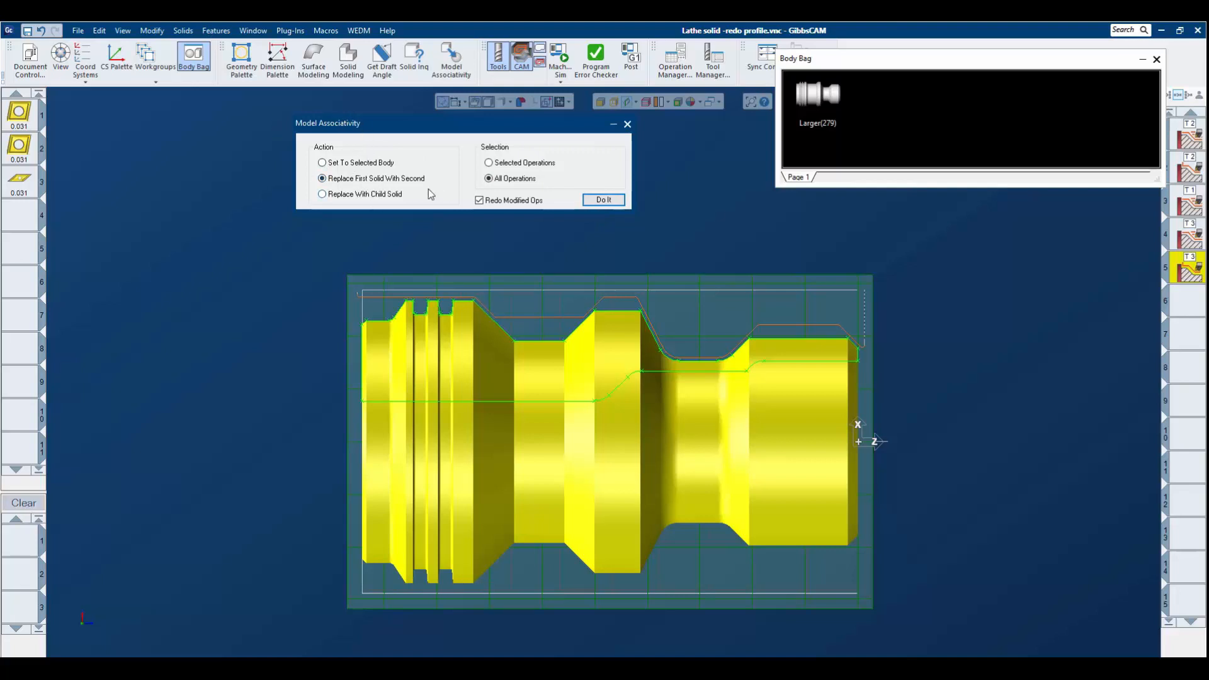
click(816, 91)
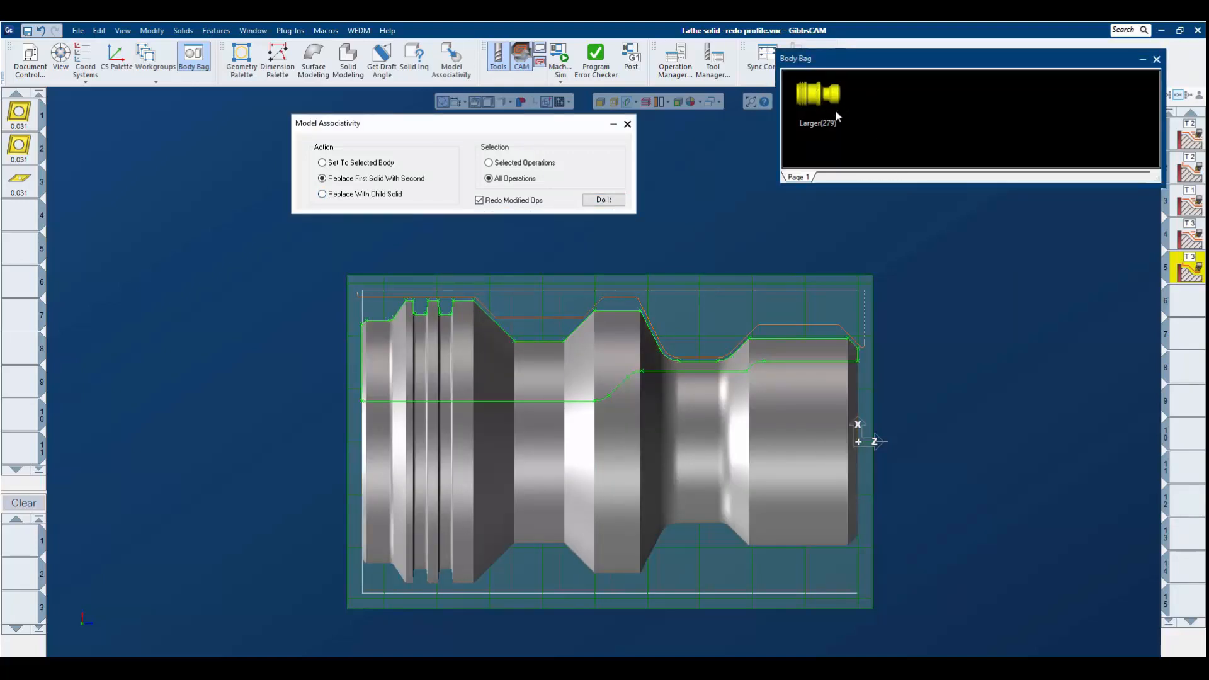
click(613, 431)
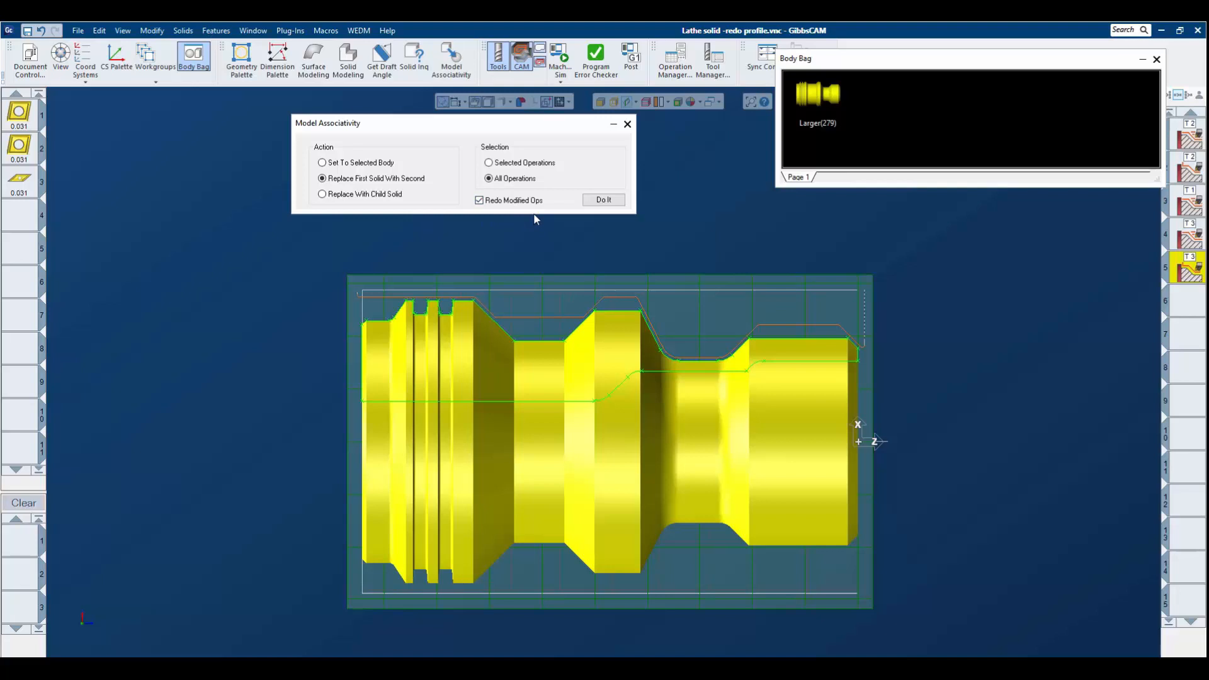
click(603, 200)
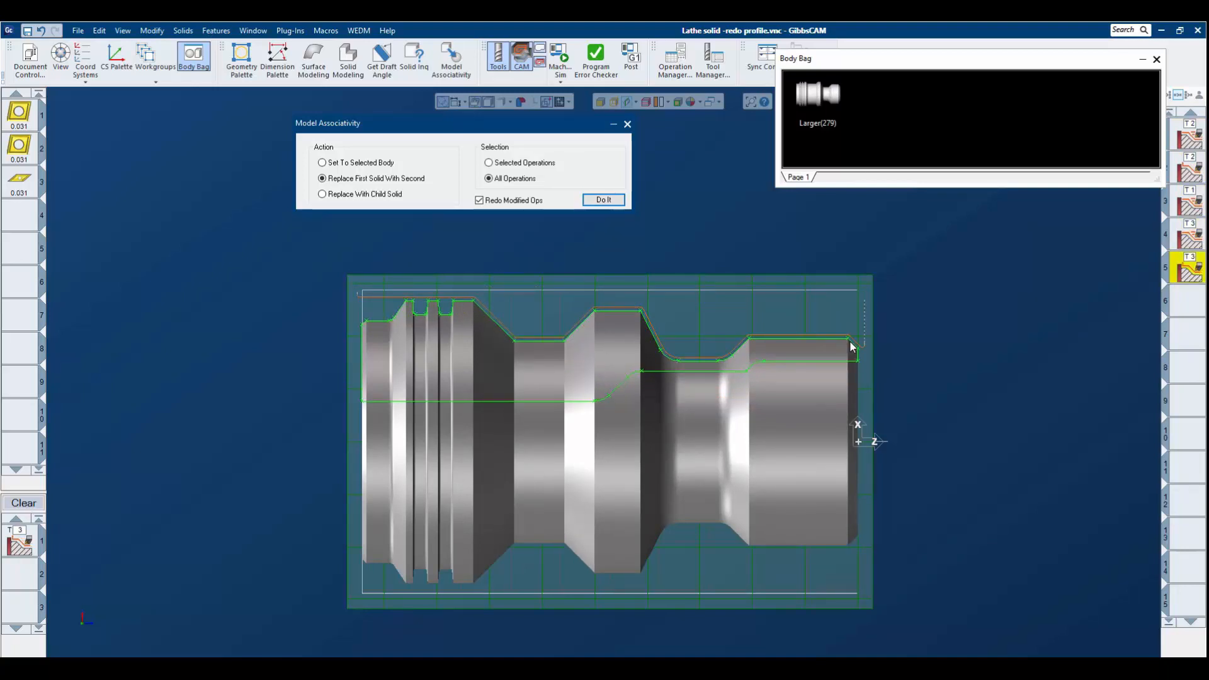
click(628, 124)
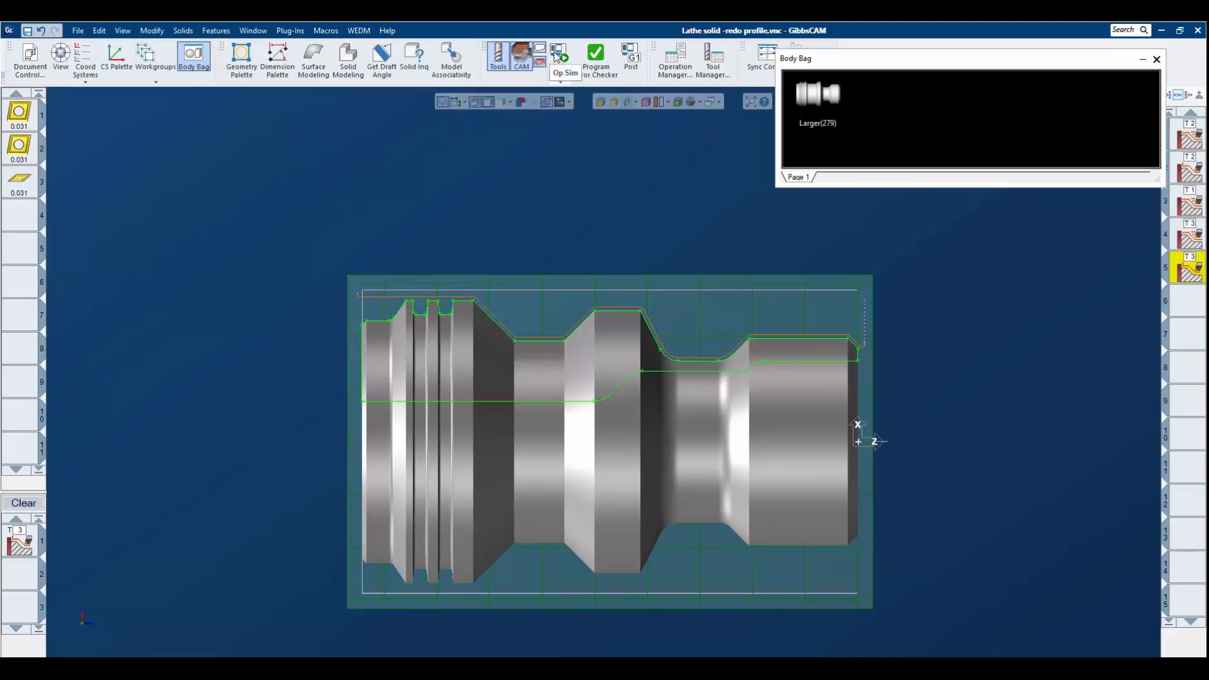
Simulate the redone operations on the smaller solid to check the machined profile.
click(556, 57)
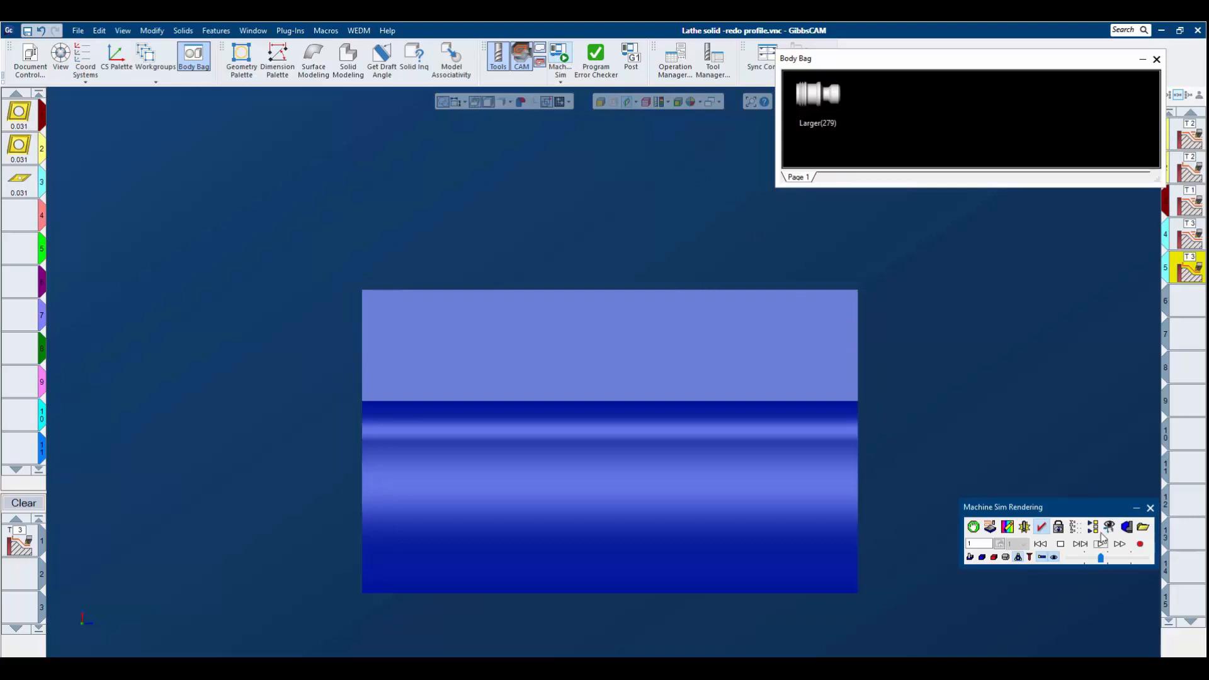
click(1098, 544)
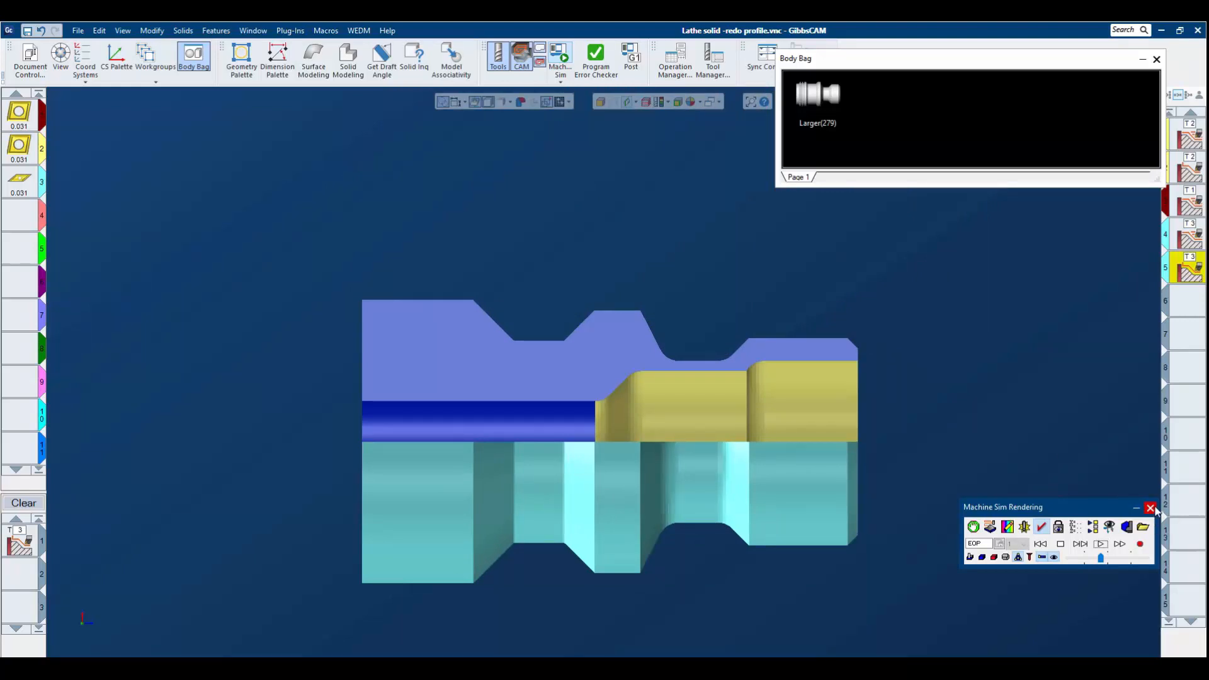
click(1152, 509)
Display the second boring operation's cut range, reopen the simulation and examine the bore of the sectioned part.
click(1187, 176)
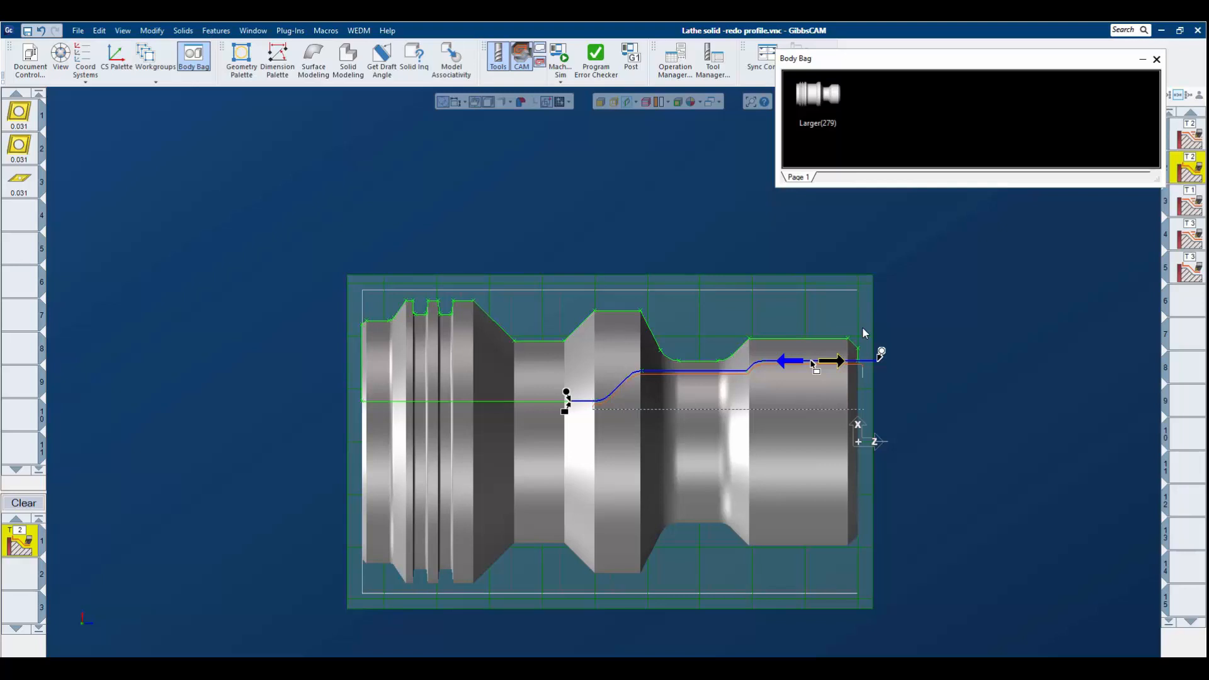
click(560, 62)
middle_drag(989, 368, 610, 553)
middle_drag(646, 433, 591, 422)
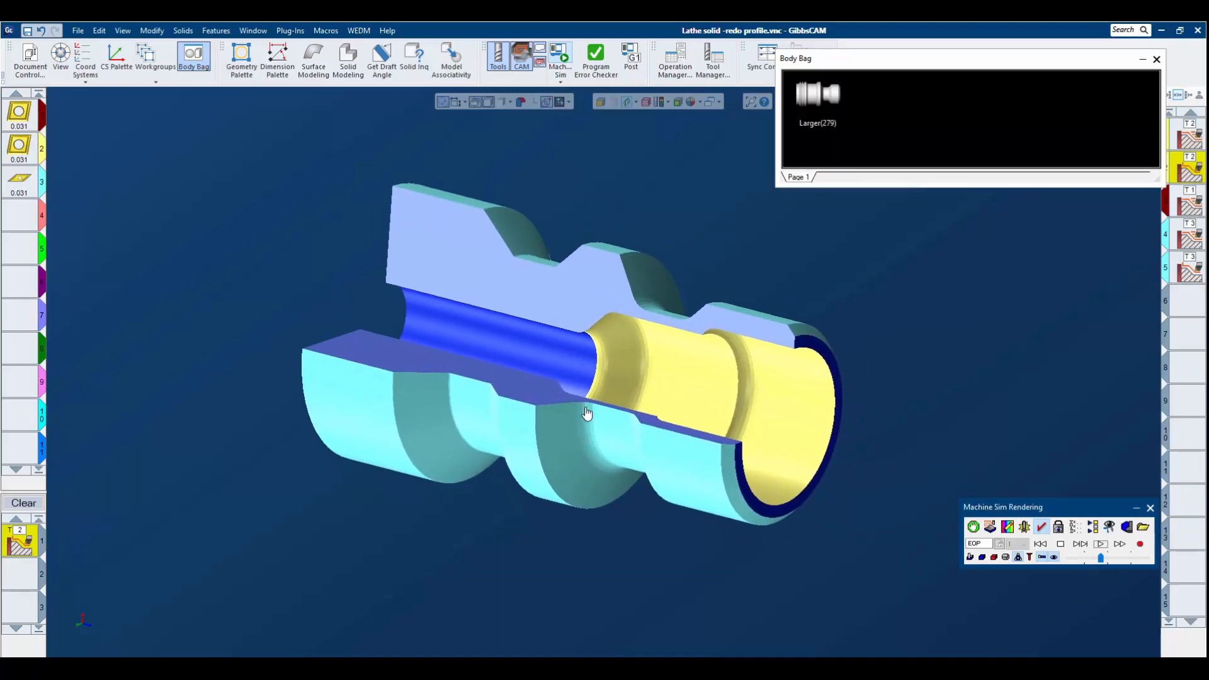
middle_drag(769, 399, 722, 452)
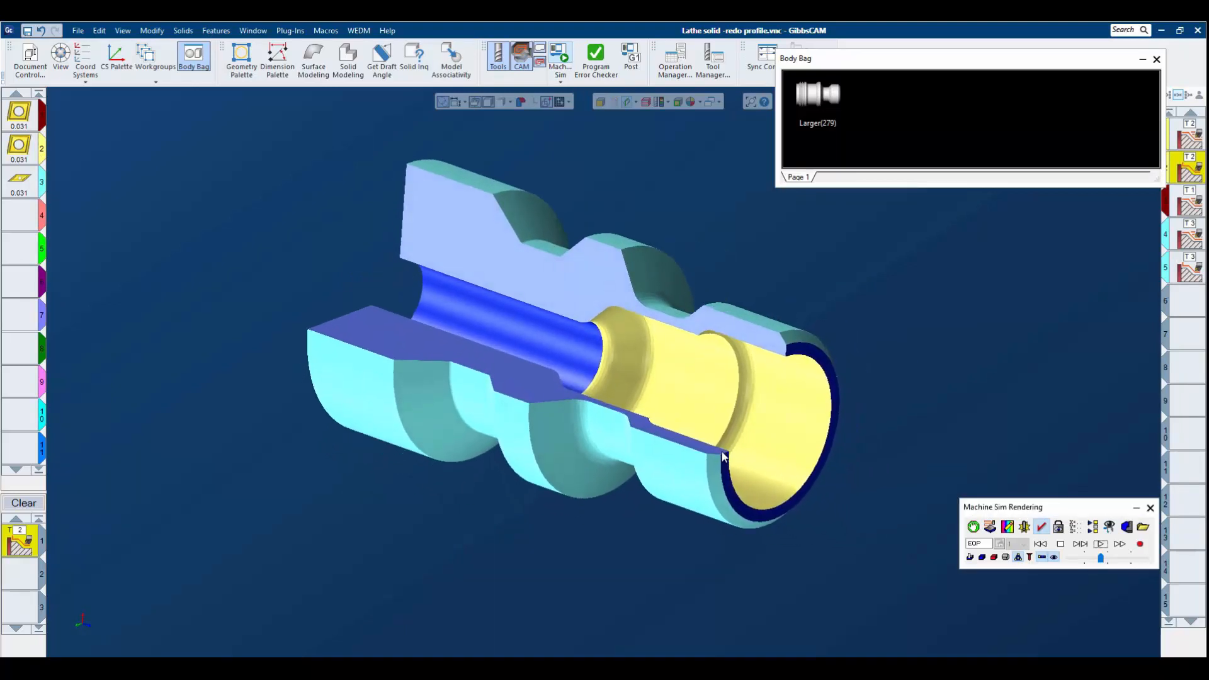